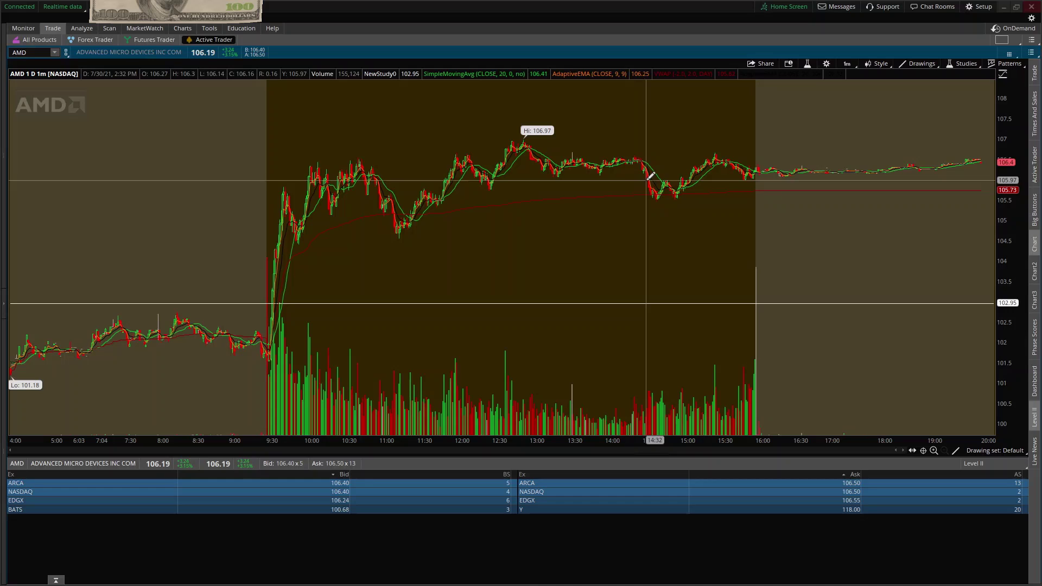
# Step: Split the workspace into a two-cell grid, briefly toggling the Level II and Big Buttons panels
pyautogui.click(998, 40)
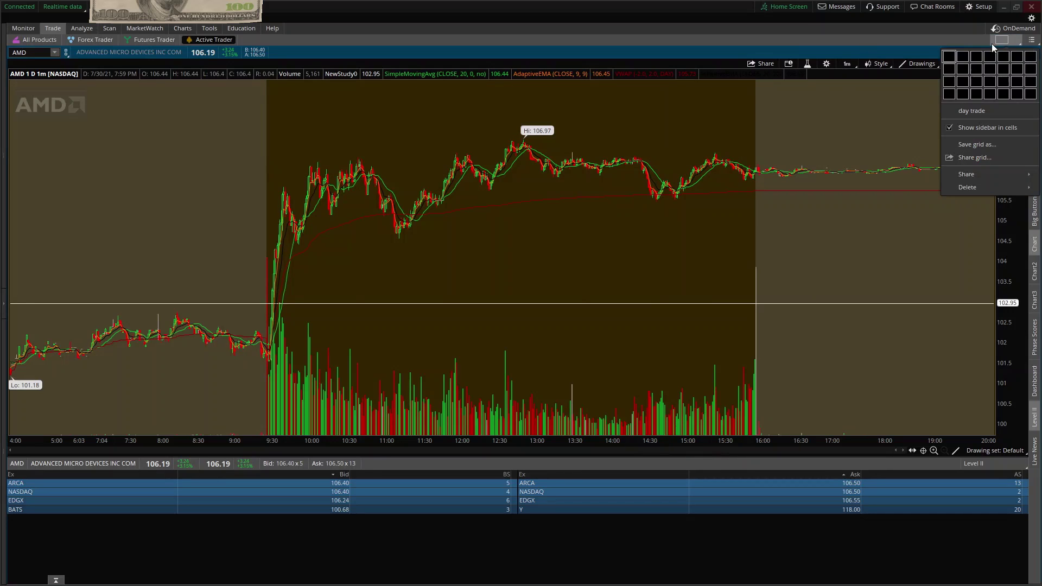
pyautogui.click(963, 56)
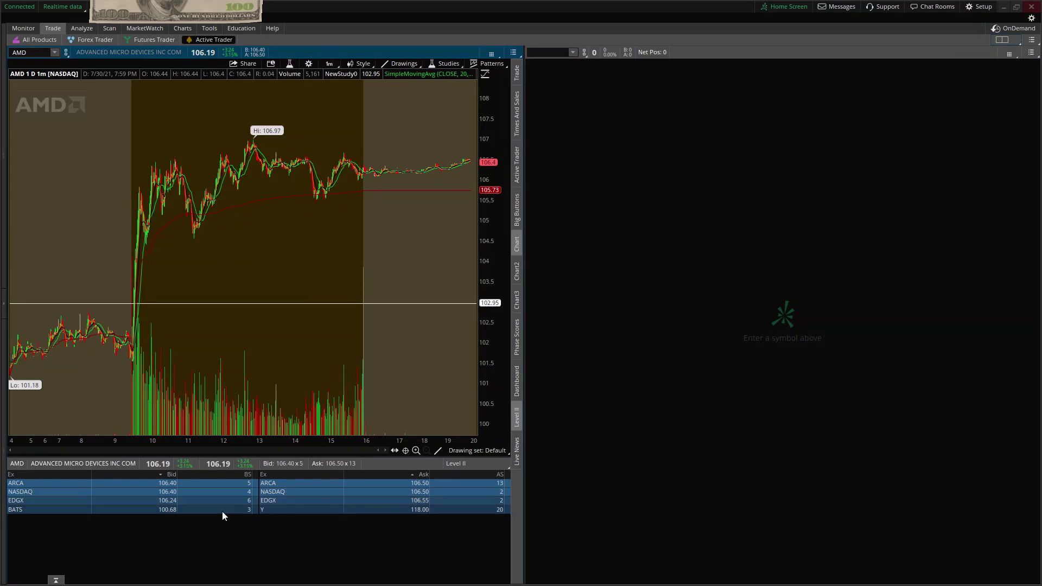
pyautogui.click(519, 421)
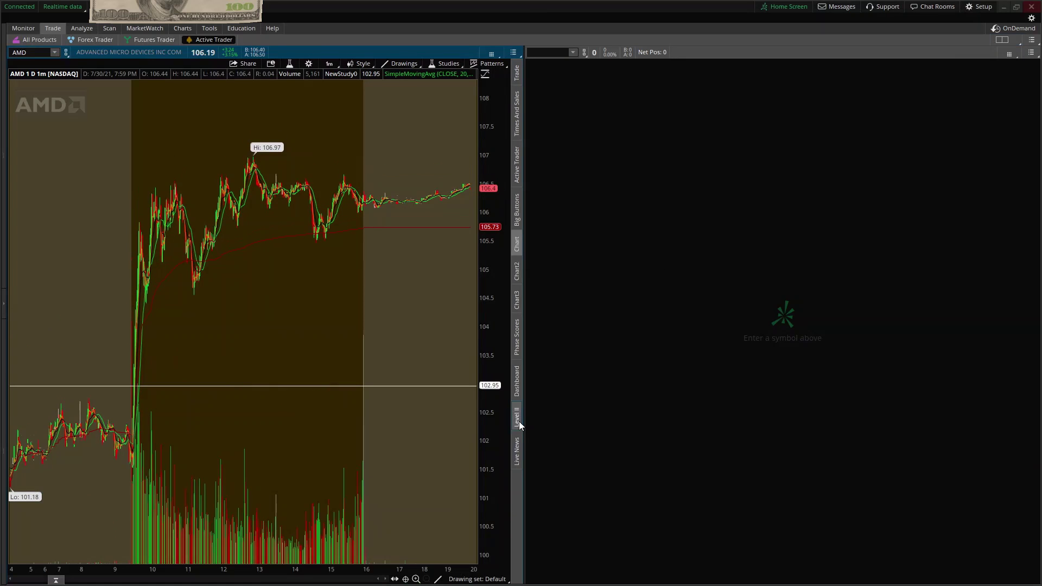
pyautogui.click(519, 421)
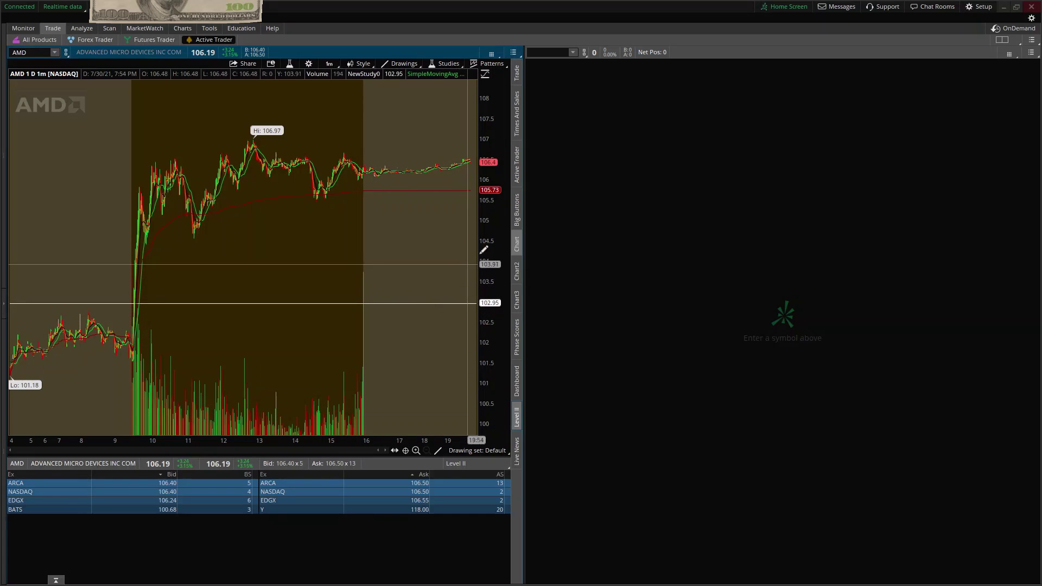
pyautogui.click(517, 216)
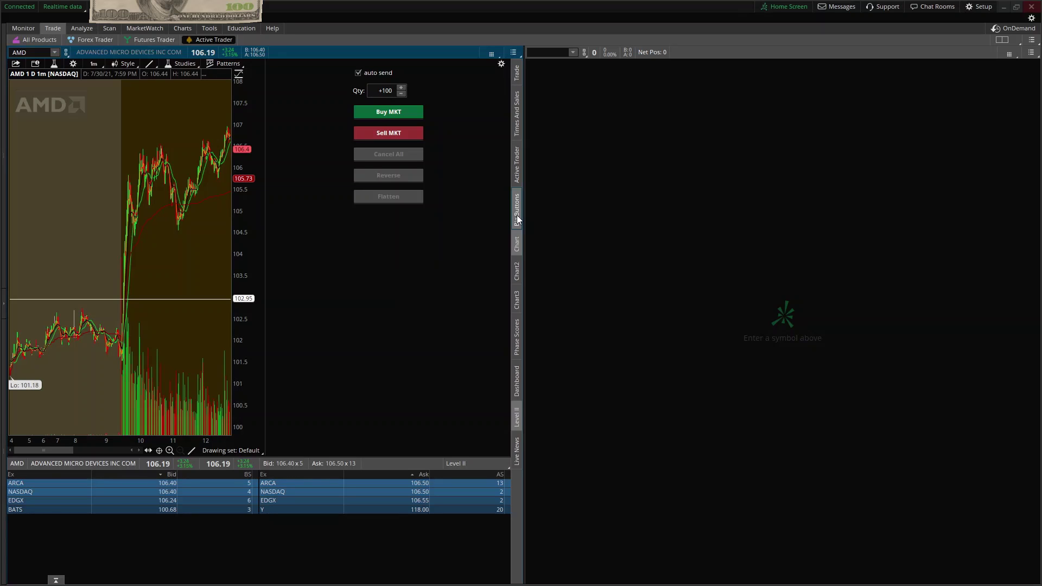
pyautogui.click(517, 215)
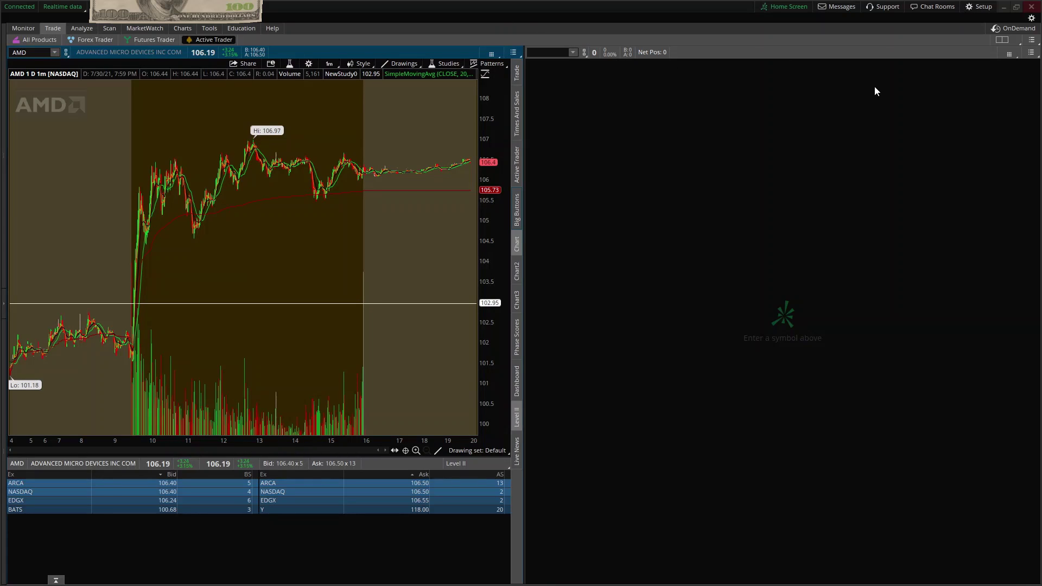
# Step: Load the AT + Chart layout into the right cell, then hide the Active Trader's built-in chart
pyautogui.click(1009, 54)
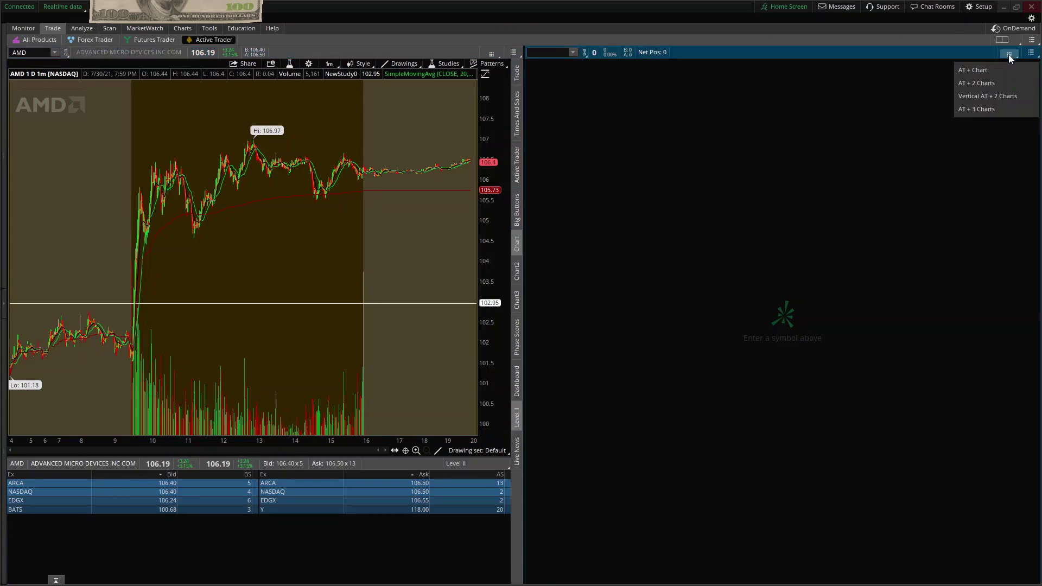
pyautogui.click(974, 70)
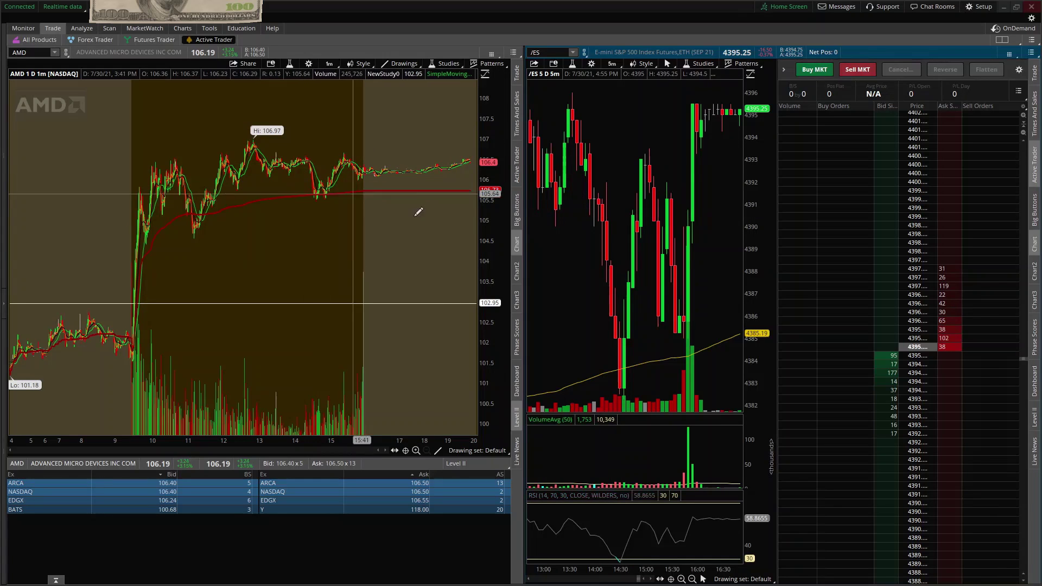
pyautogui.click(1034, 244)
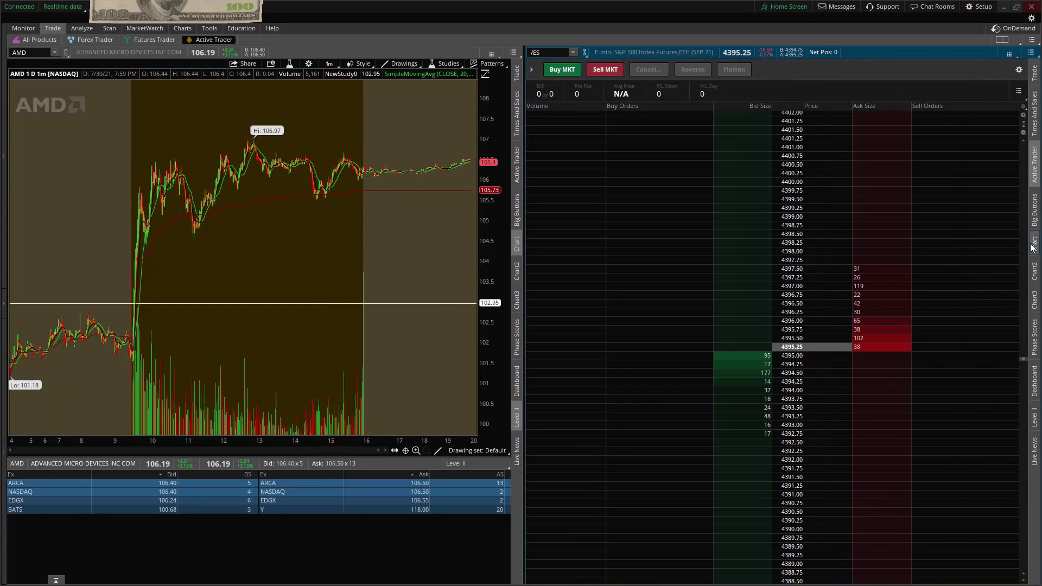
# Step: Search AMD under the ladder's Options symbol lookup to bring up its option chain
pyautogui.click(573, 53)
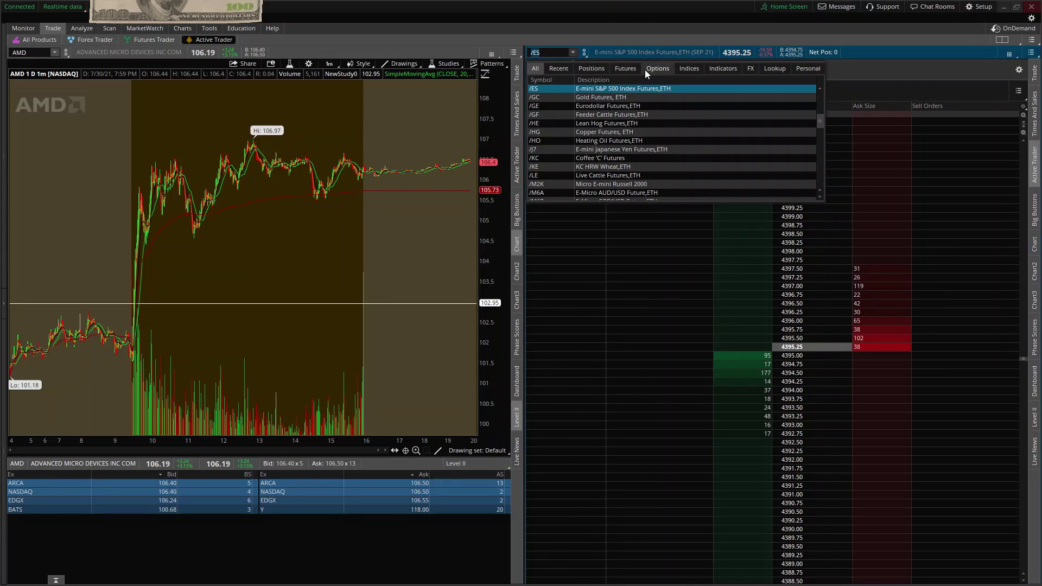
pyautogui.click(654, 68)
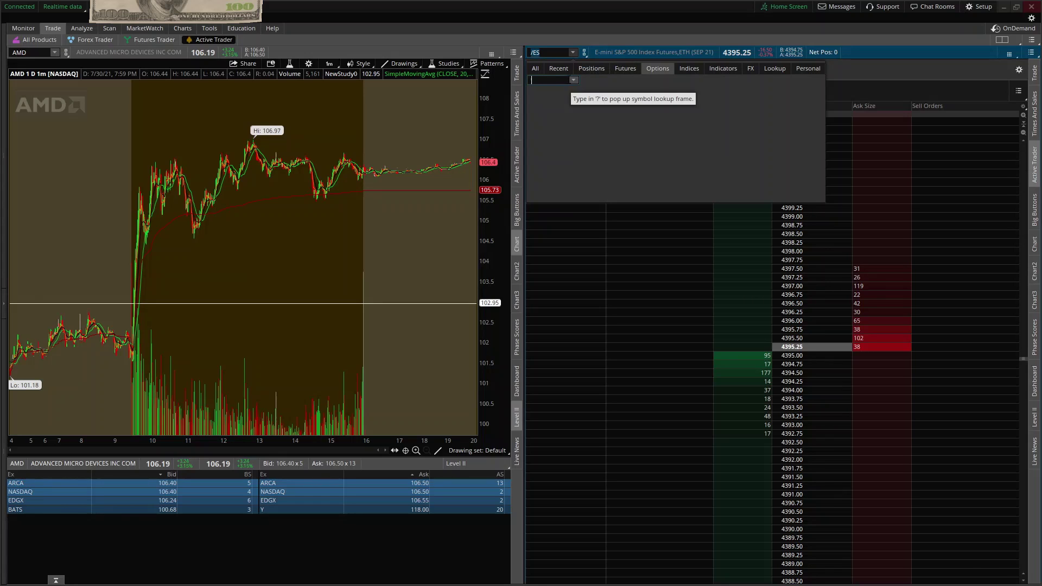
pyautogui.write('AMD')
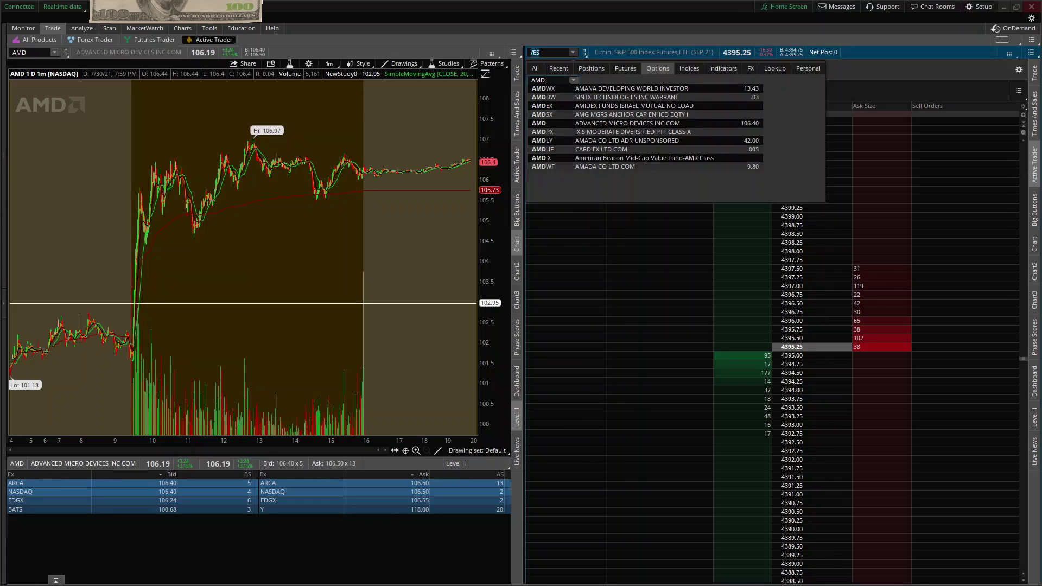
pyautogui.press('Return')
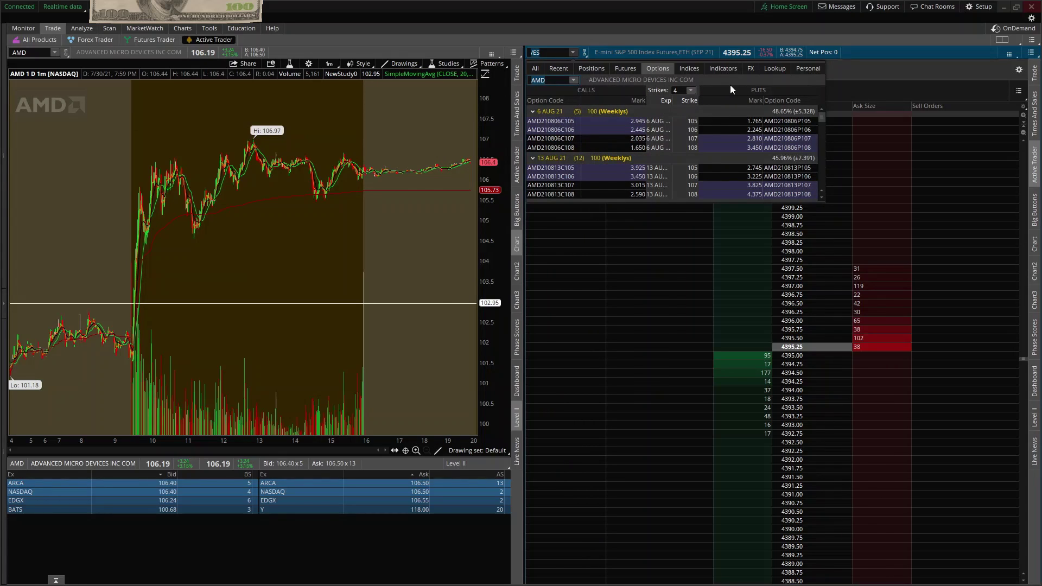
# Step: Keep 4 strikes listed and load the AMD 6 AUG 21 107 call (AMD210806C107) into the ladder
pyautogui.click(691, 91)
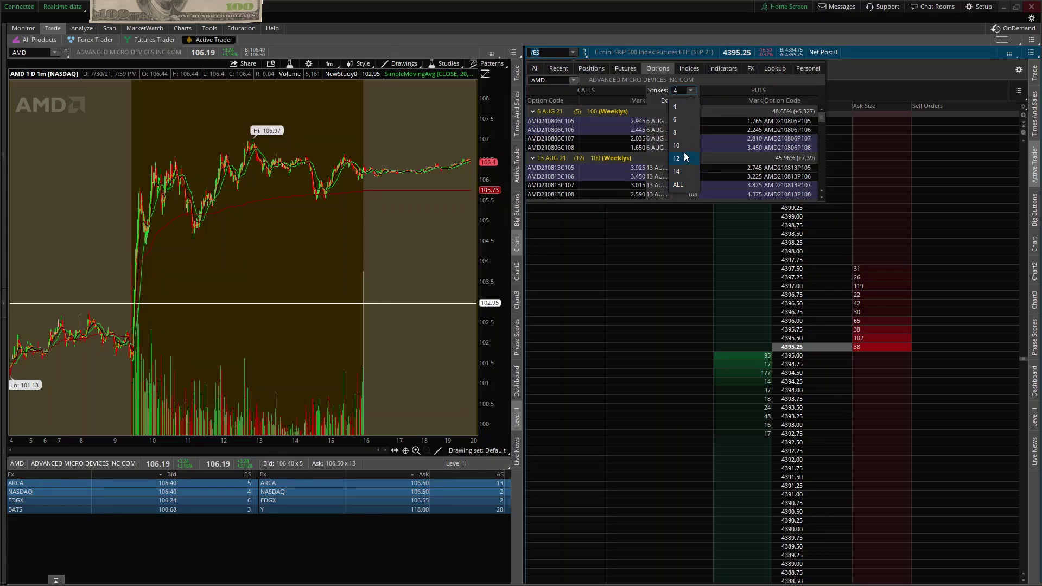
pyautogui.click(715, 89)
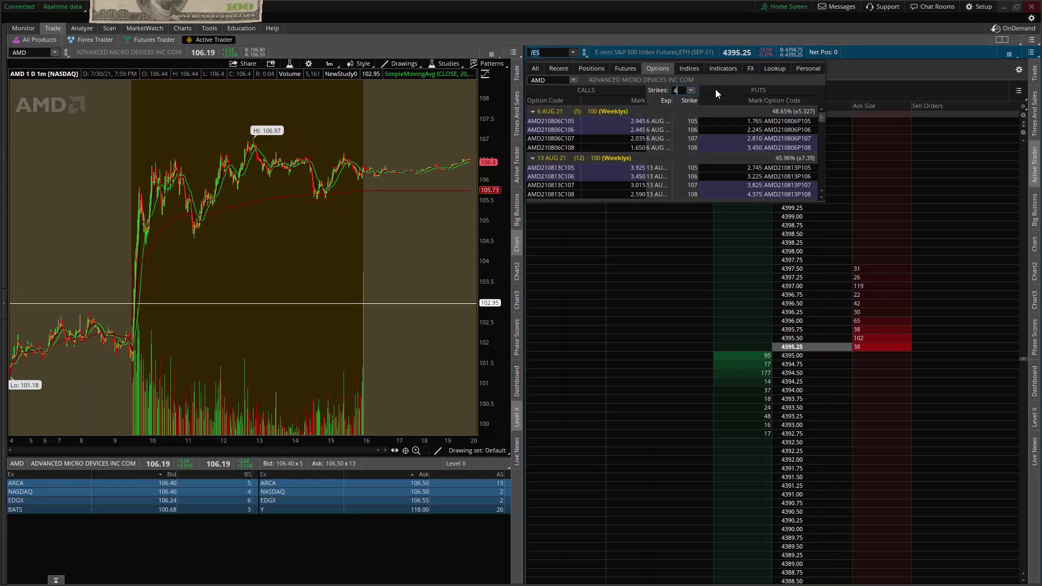
pyautogui.click(630, 141)
pyautogui.click(627, 137)
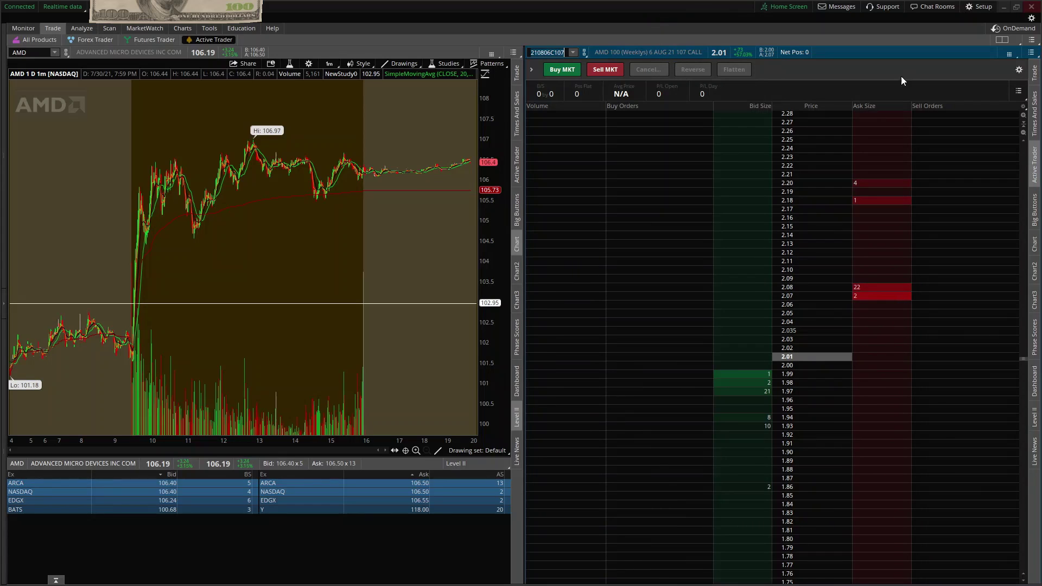
# Step: Add P/L Open from Available Items to the ladder's columns through Customize and confirm
pyautogui.click(1024, 108)
pyautogui.click(949, 123)
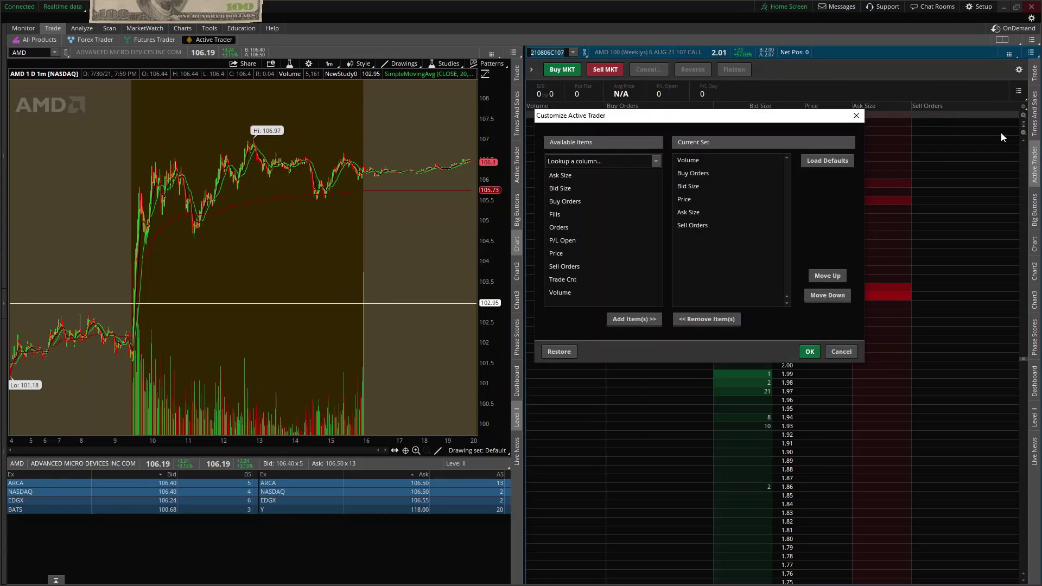
pyautogui.click(564, 239)
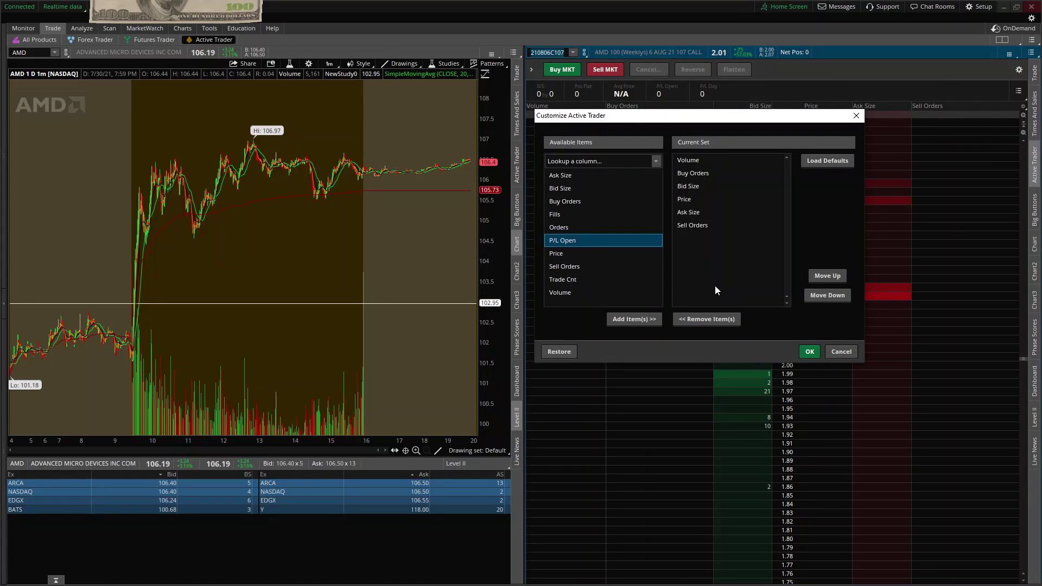
pyautogui.click(809, 352)
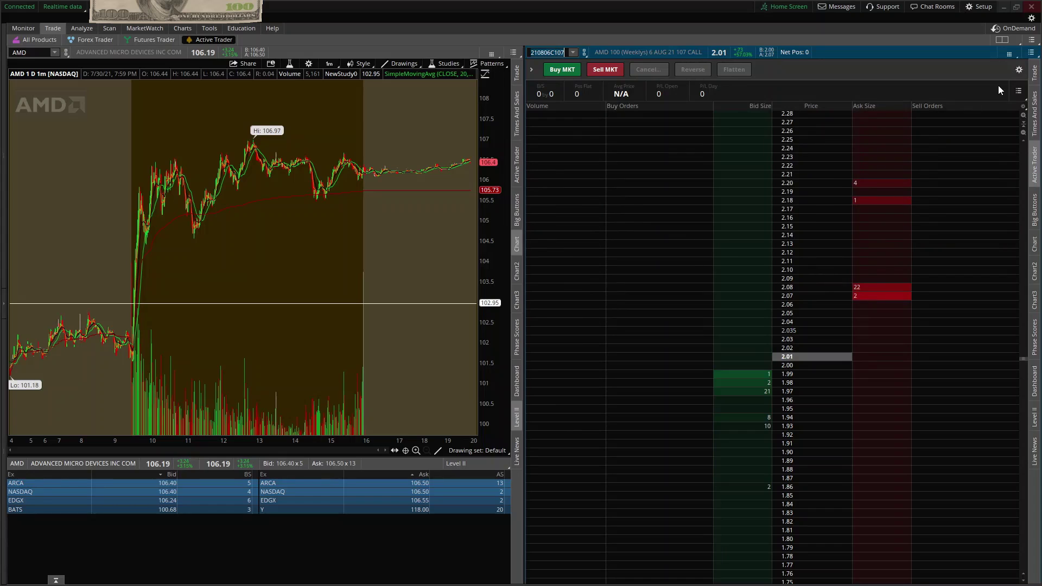
pyautogui.click(1024, 107)
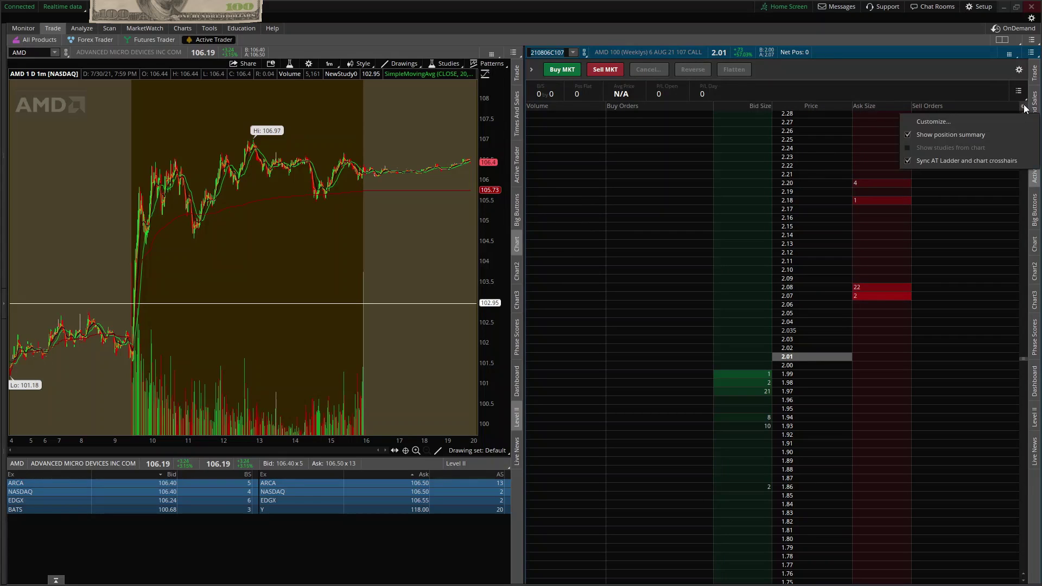
pyautogui.click(936, 123)
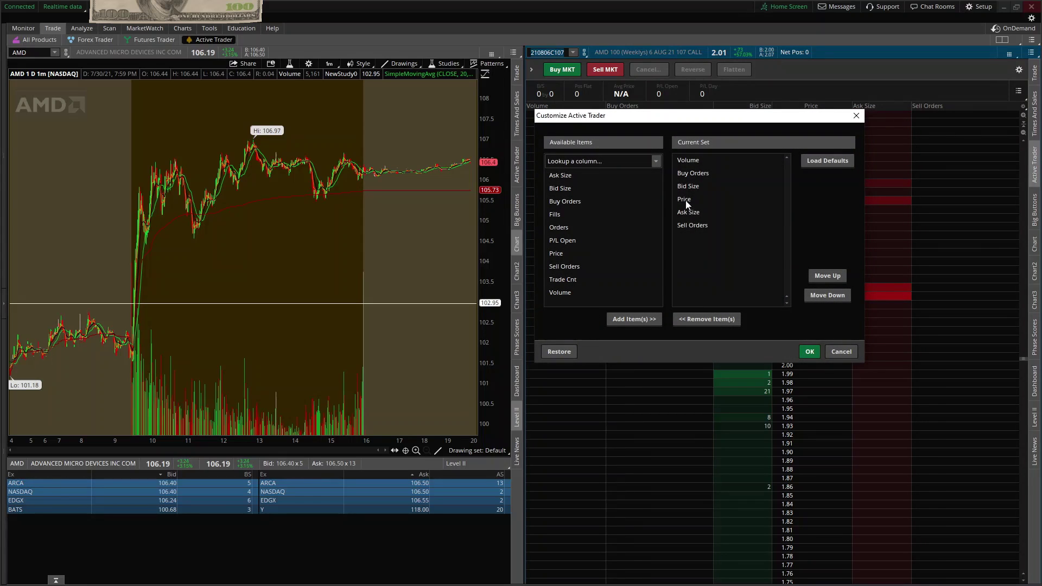
pyautogui.doubleClick(567, 239)
pyautogui.click(809, 351)
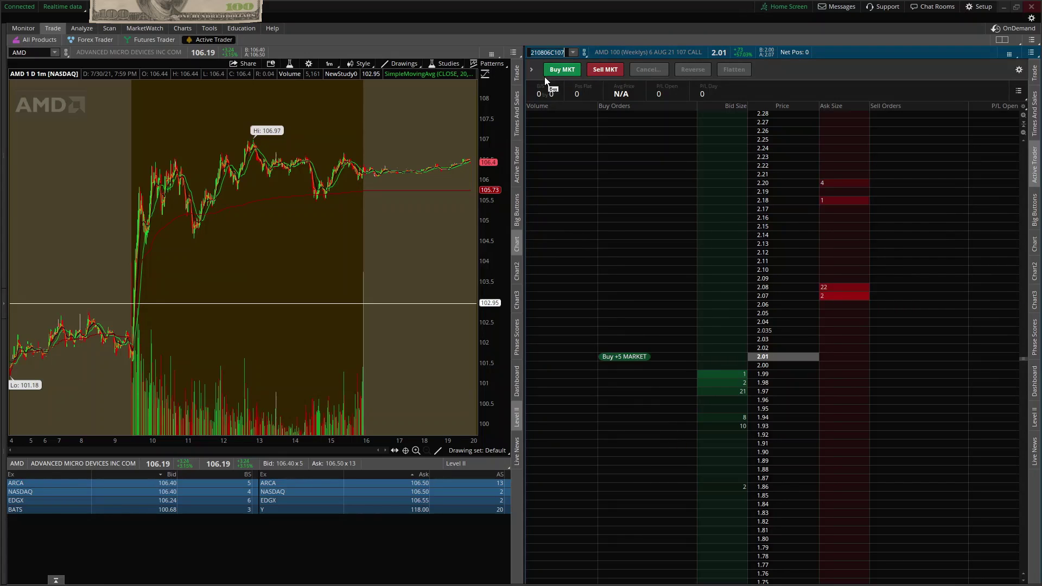
# Step: Expand the Qty, template and auto-send row above Buy MKT, then bring up the order button customization
pyautogui.click(531, 70)
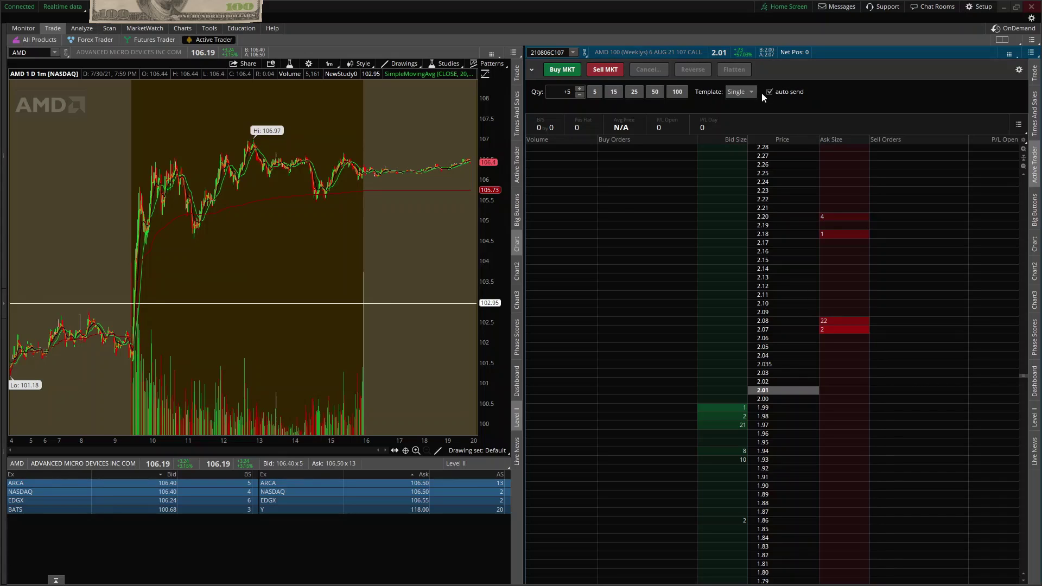
pyautogui.click(610, 72)
pyautogui.click(563, 69)
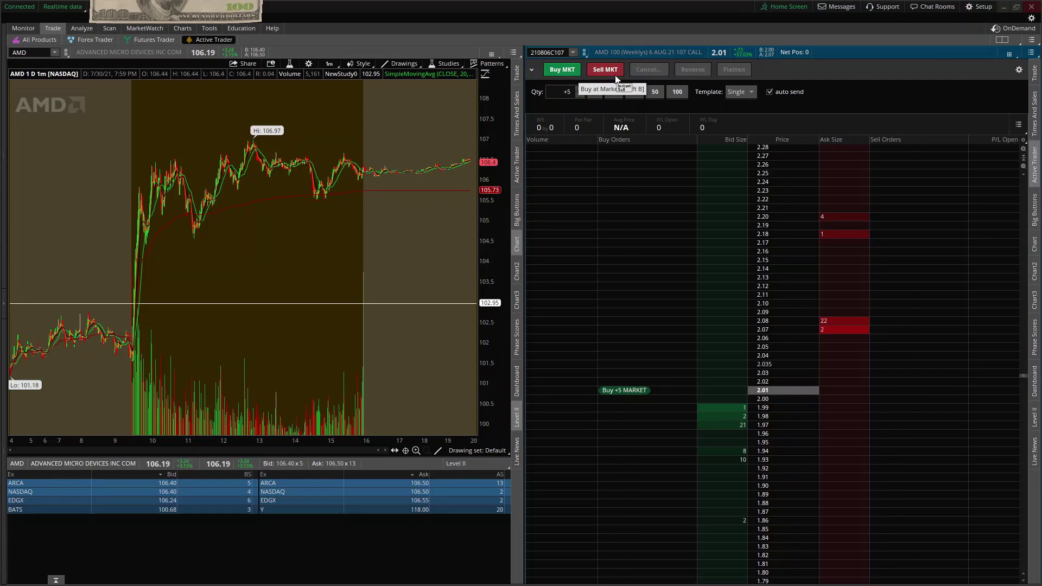
pyautogui.click(1019, 70)
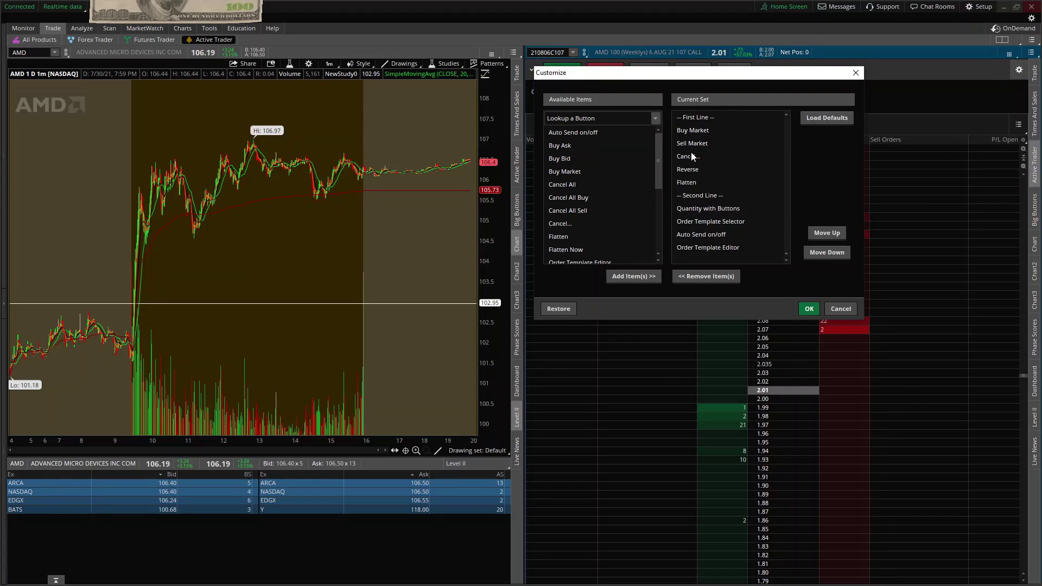
# Step: Delete the Reverse and Flatten buttons from the Active Trader button set
pyautogui.click(693, 170)
pyautogui.press('Delete')
pyautogui.click(693, 169)
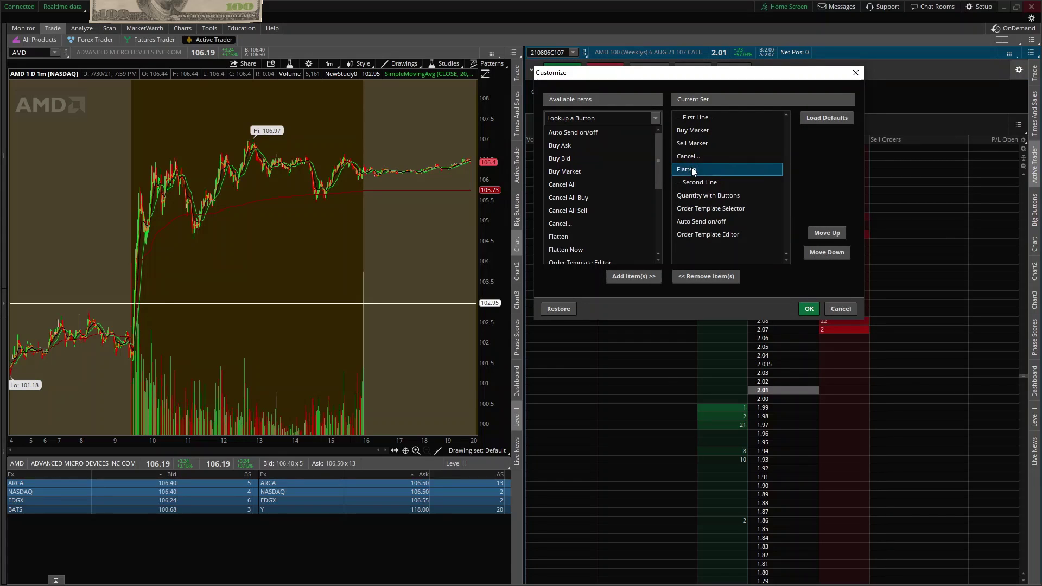
pyautogui.press('Delete')
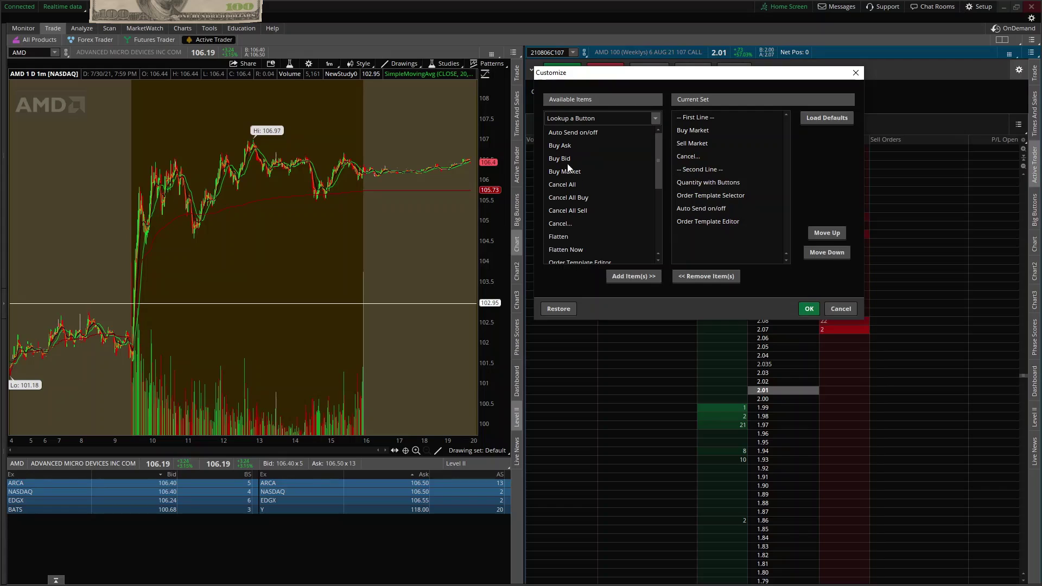
# Step: Add Buy Ask and Sell Bid, place them after Buy Market, and apply the layout
pyautogui.doubleClick(559, 145)
pyautogui.click(687, 219)
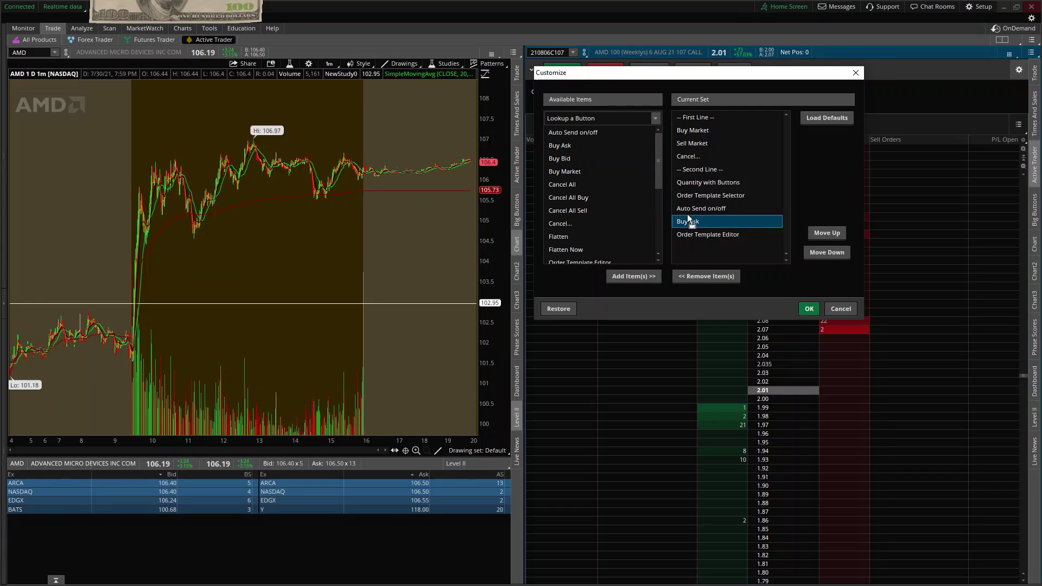
pyautogui.moveTo(688, 138); pyautogui.dragTo(686, 142)
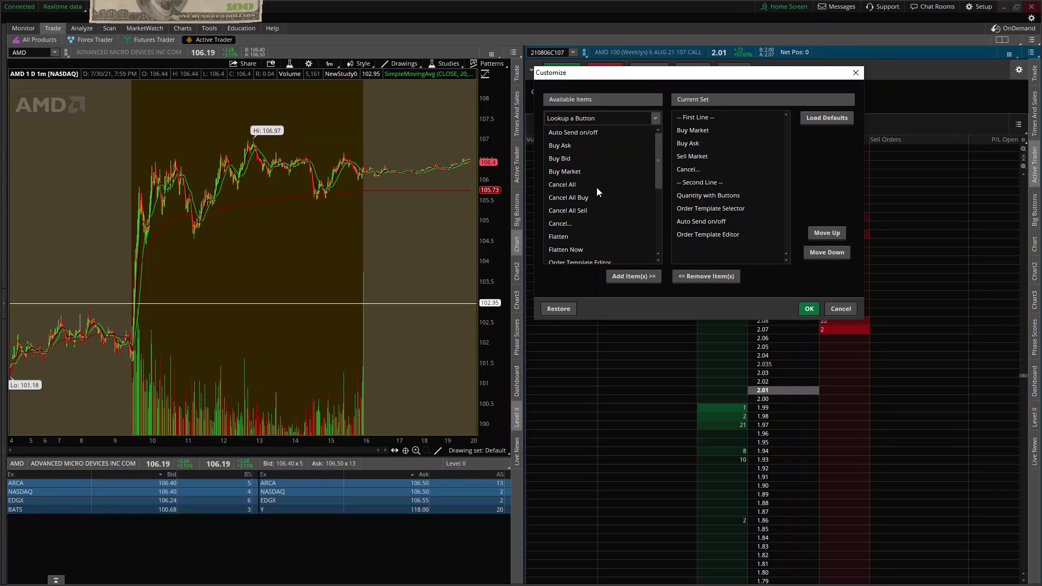
pyautogui.scroll(-2, 596, 207)
pyautogui.scroll(-1, 597, 207)
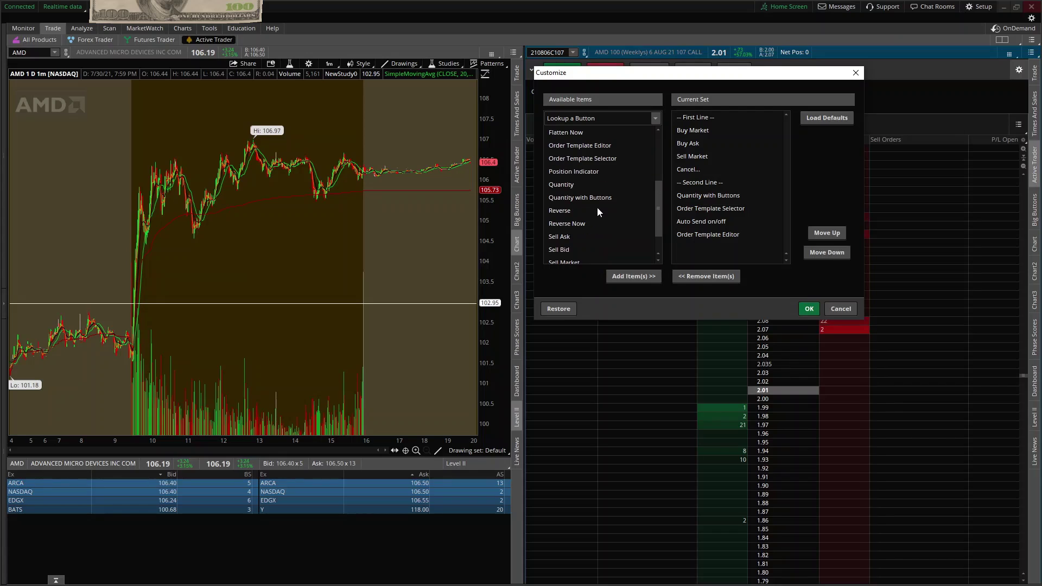
pyautogui.doubleClick(565, 249)
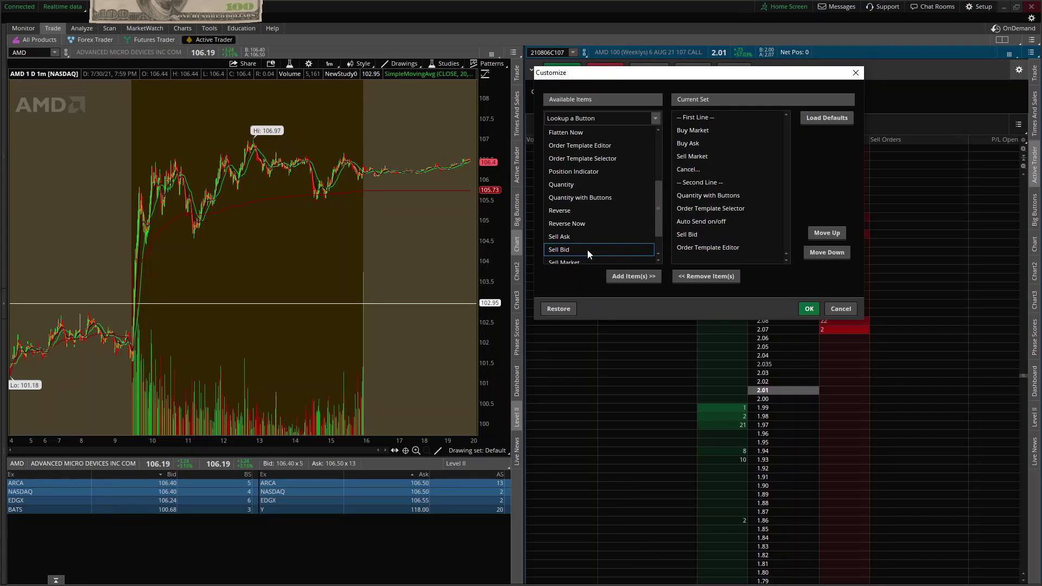
pyautogui.moveTo(700, 235); pyautogui.dragTo(704, 201)
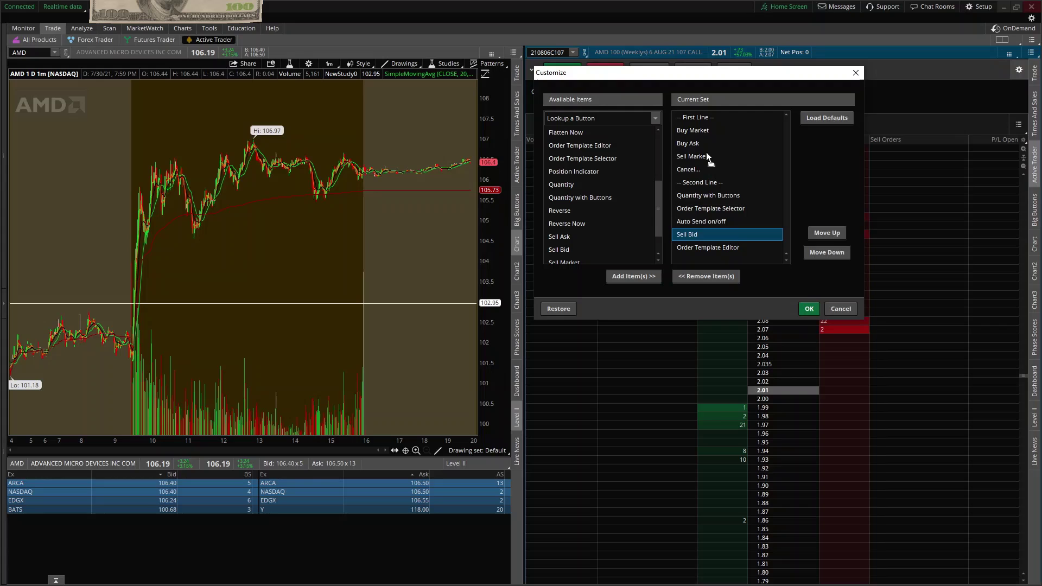
pyautogui.moveTo(706, 154); pyautogui.dragTo(705, 147)
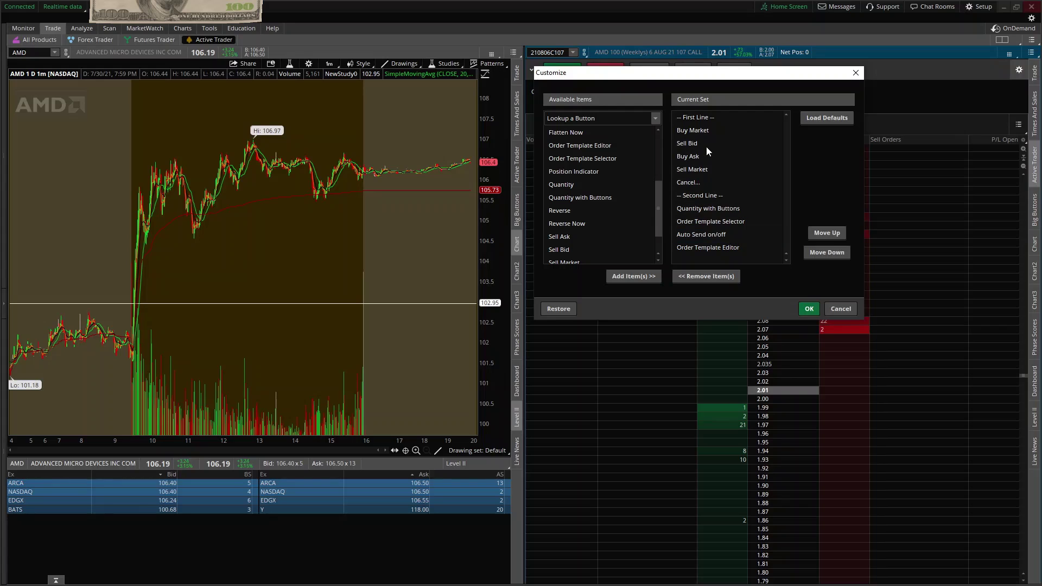
pyautogui.click(809, 309)
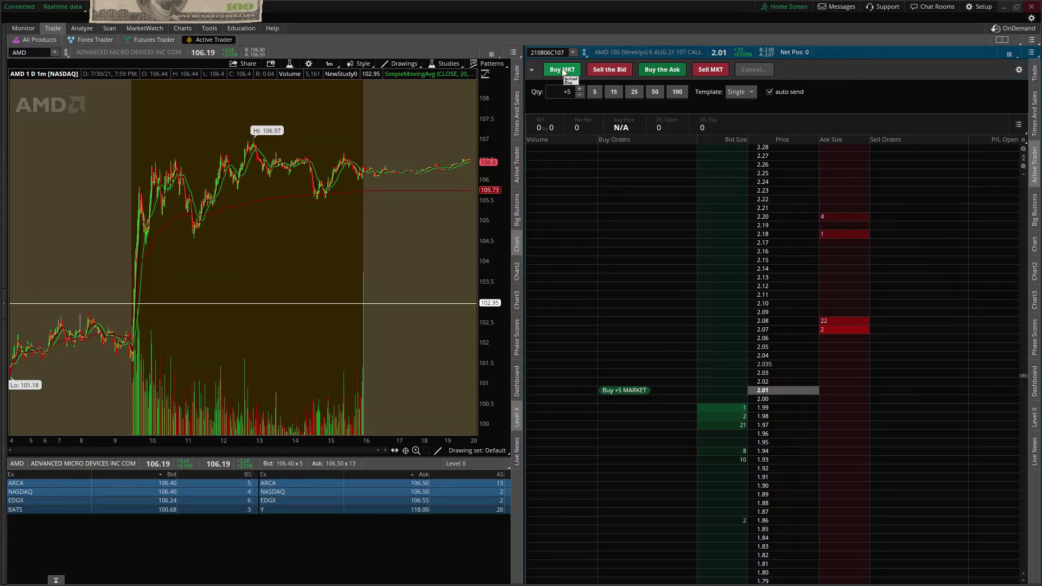
# Step: Lower the AMD call's order quantity from +5 to +2 contracts
pyautogui.scroll(-3, 567, 92)
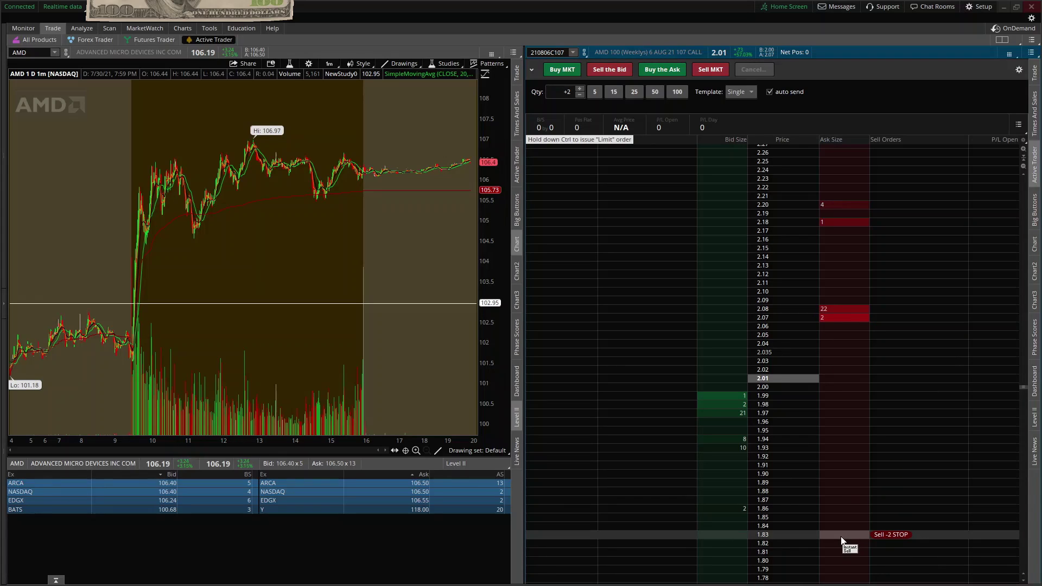
pyautogui.scroll(-1, 841, 540)
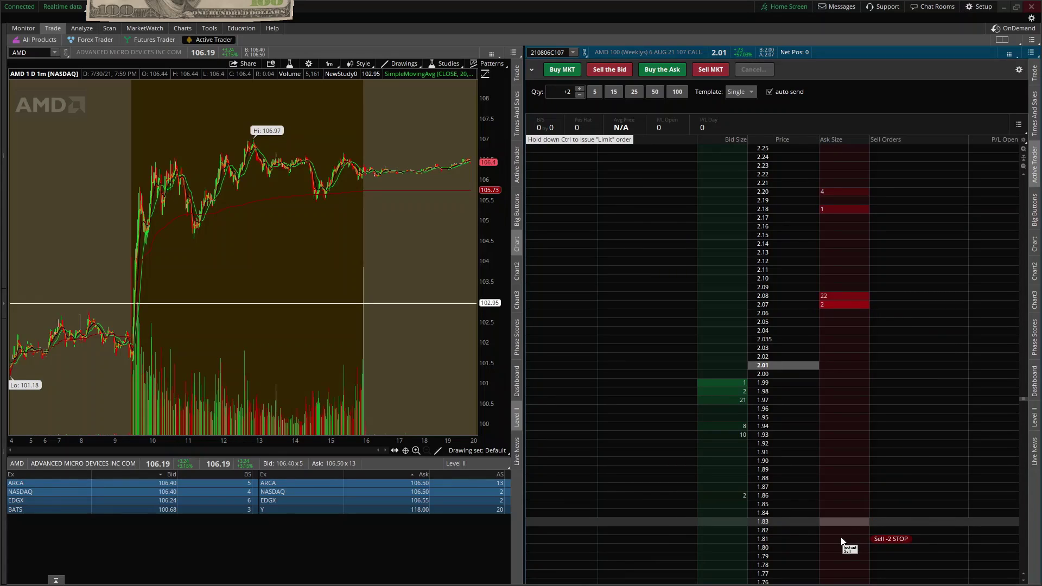
pyautogui.scroll(-2, 841, 540)
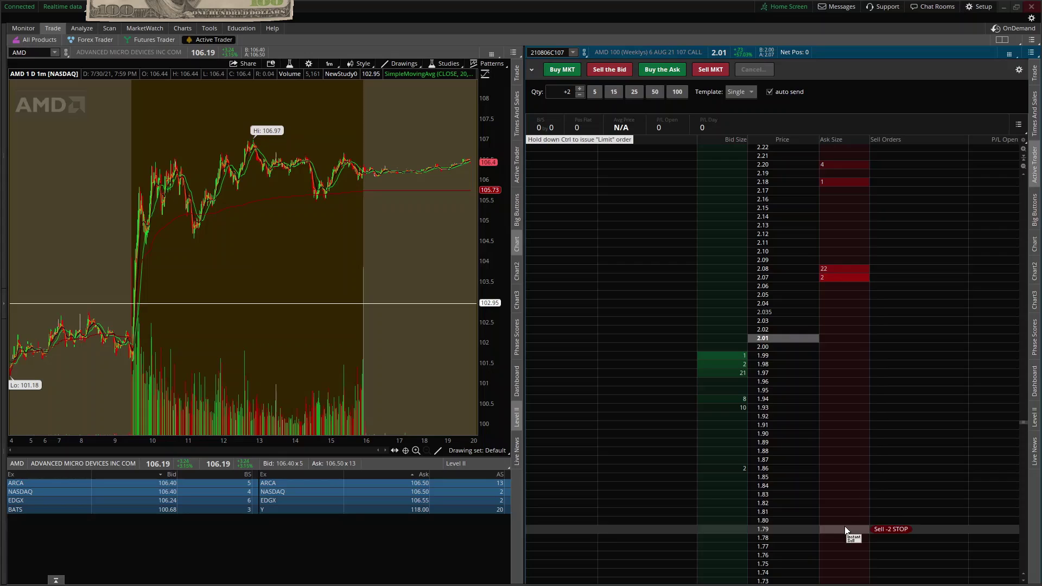
pyautogui.scroll(12, 856, 407)
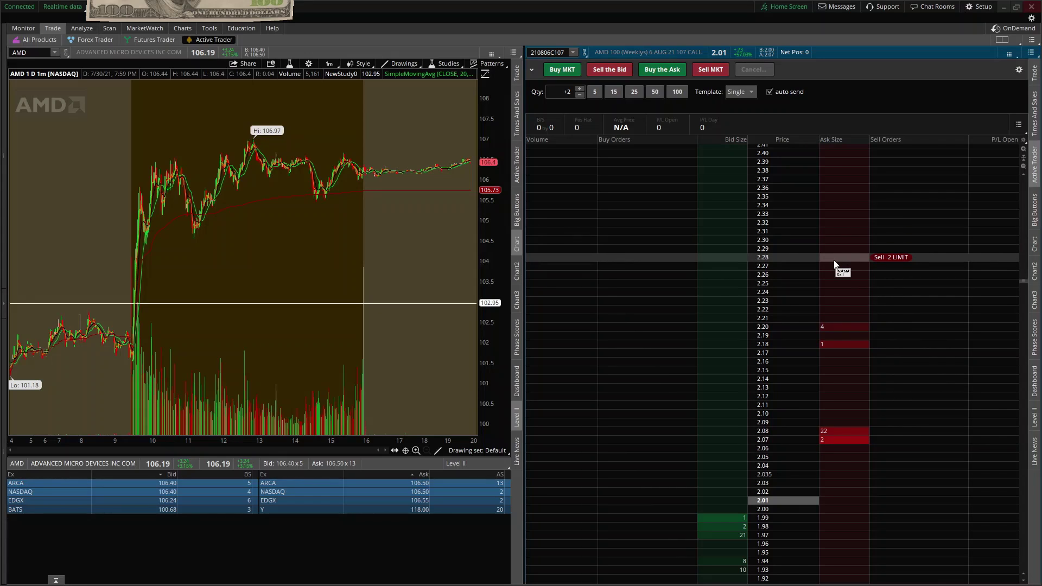
pyautogui.scroll(-4, 698, 261)
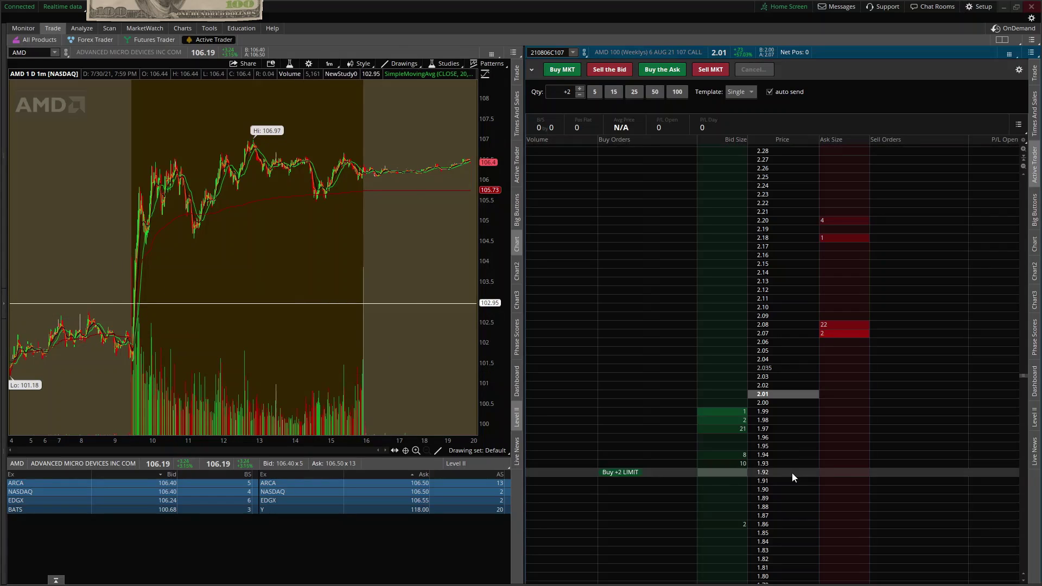
pyautogui.click(745, 445)
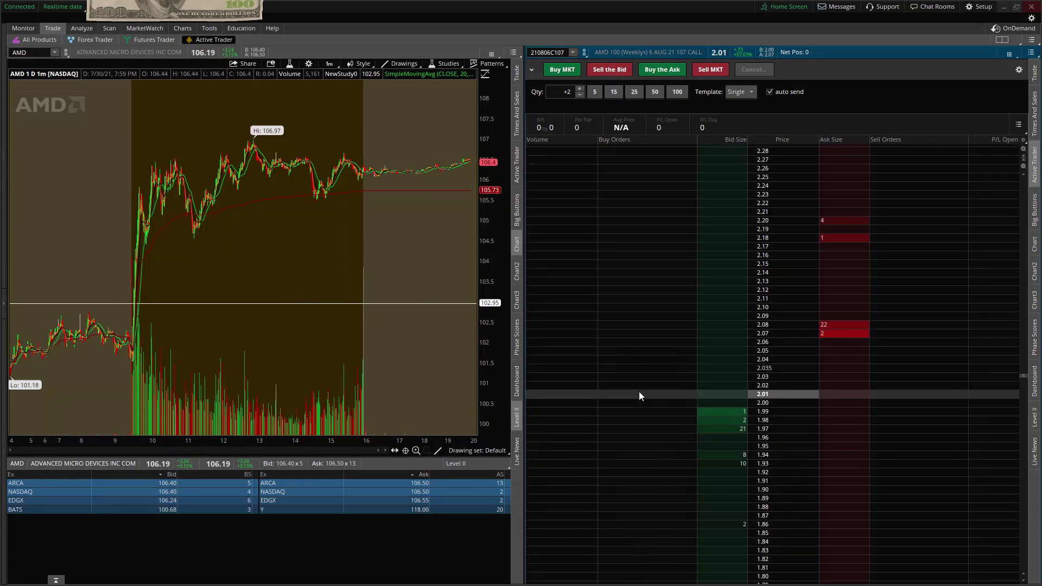